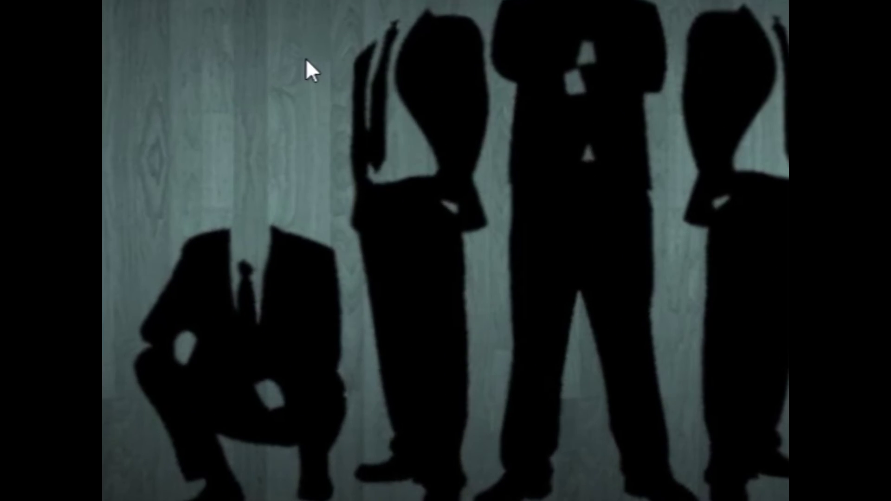
# Open the desktop right-click menu to view its Graphics entries, then dismiss it
pyautogui.rightClick(307, 60)
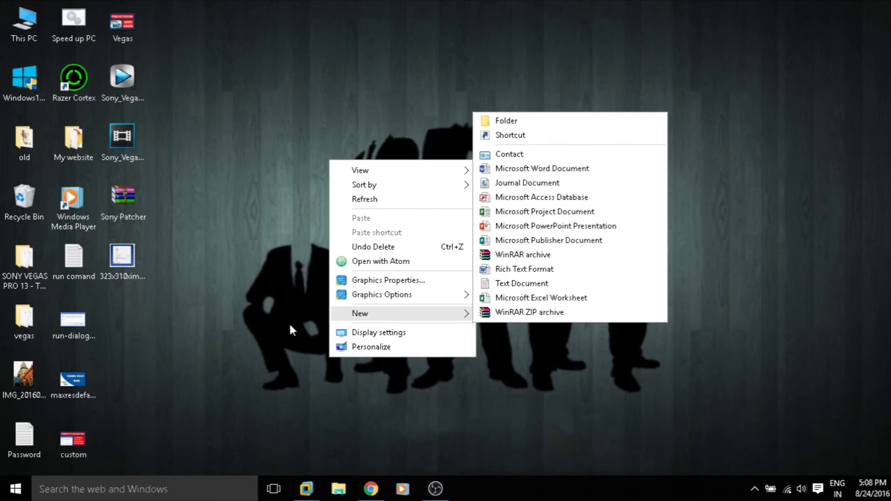
pyautogui.click(226, 404)
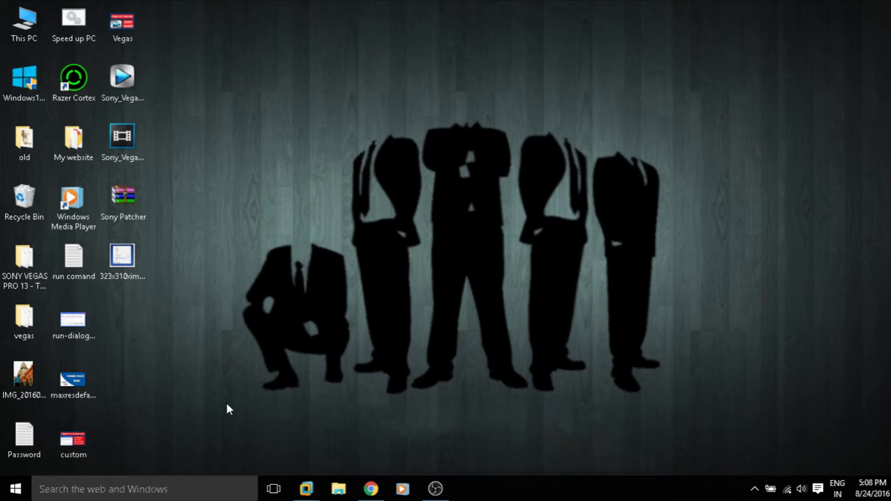
# Launch regedit from the Win+R Run box
pyautogui.press('super+r')
pyautogui.write('re')
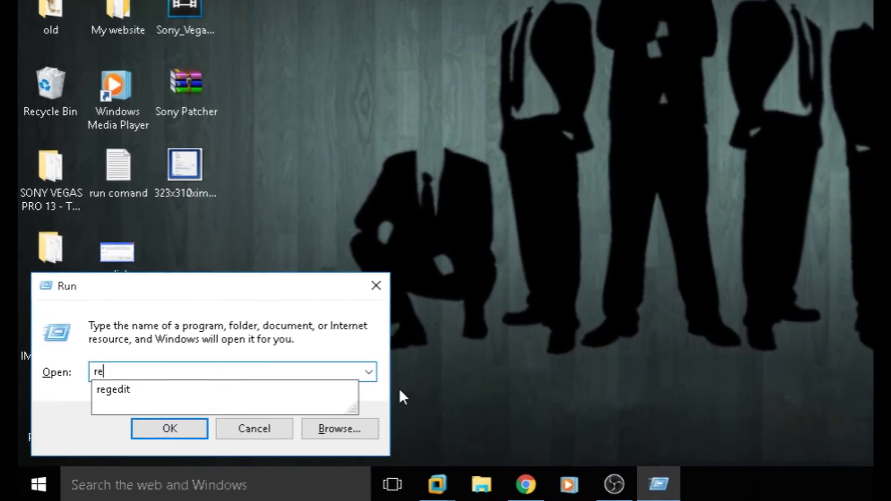
pyautogui.write('ged')
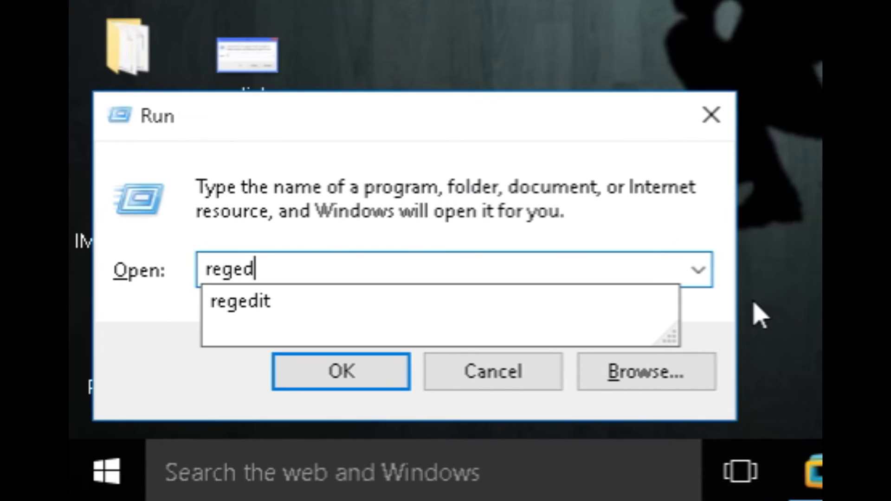
pyautogui.write('it')
pyautogui.moveTo(286, 269); pyautogui.dragTo(104, 243)
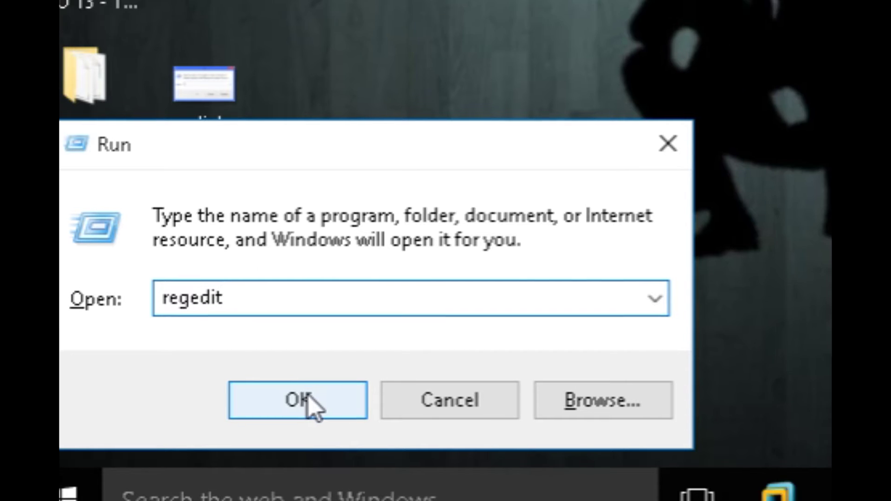
pyautogui.click(341, 371)
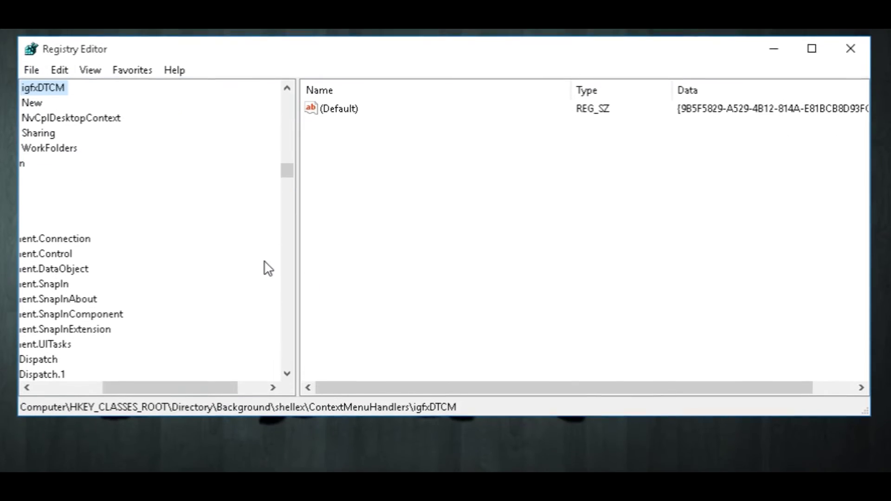
pyautogui.moveTo(233, 409); pyautogui.dragTo(182, 406)
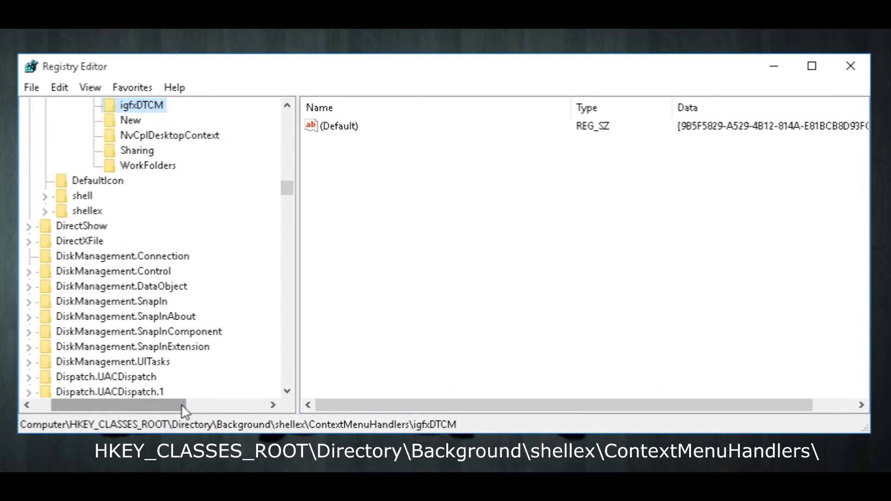
pyautogui.moveTo(295, 235); pyautogui.dragTo(382, 233)
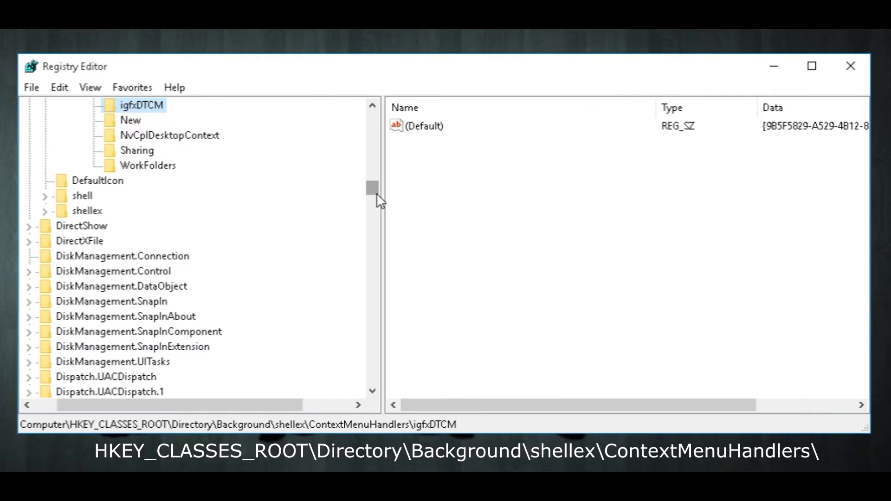
pyautogui.moveTo(377, 193); pyautogui.dragTo(375, 115)
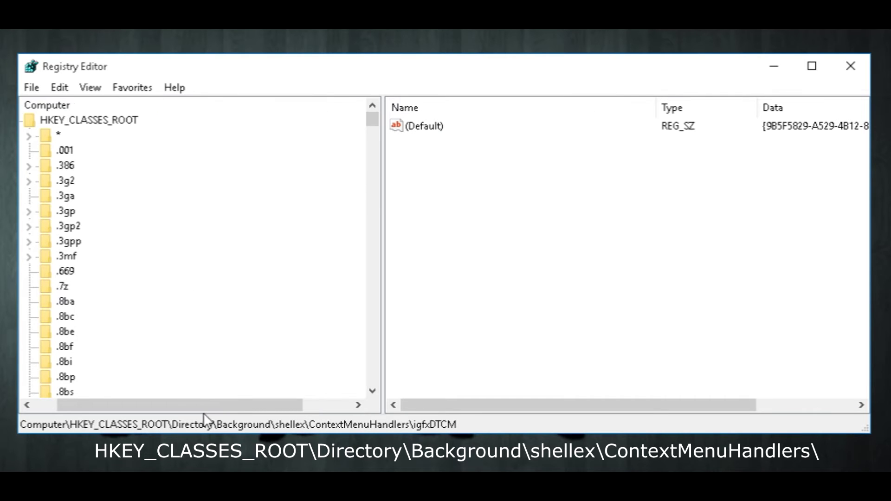
pyautogui.moveTo(203, 413); pyautogui.dragTo(180, 411)
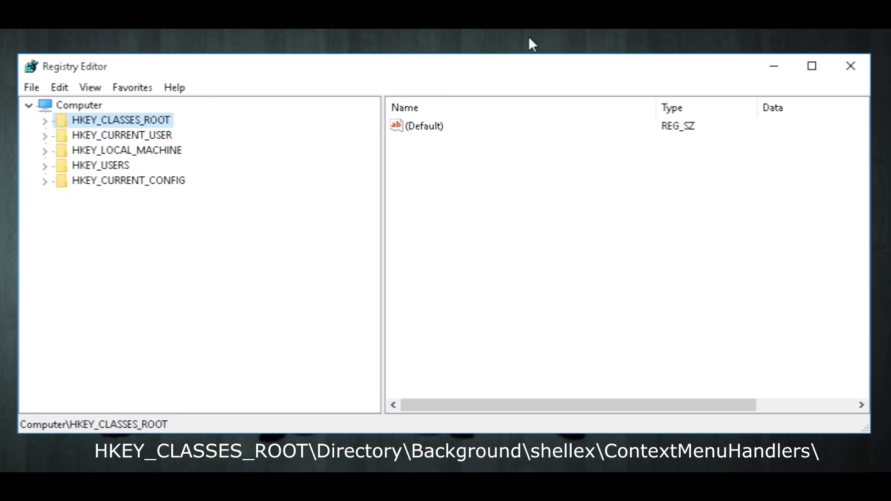
# Expand the HKEY_CLASSES_ROOT hive in the Registry Editor tree
pyautogui.click(46, 121)
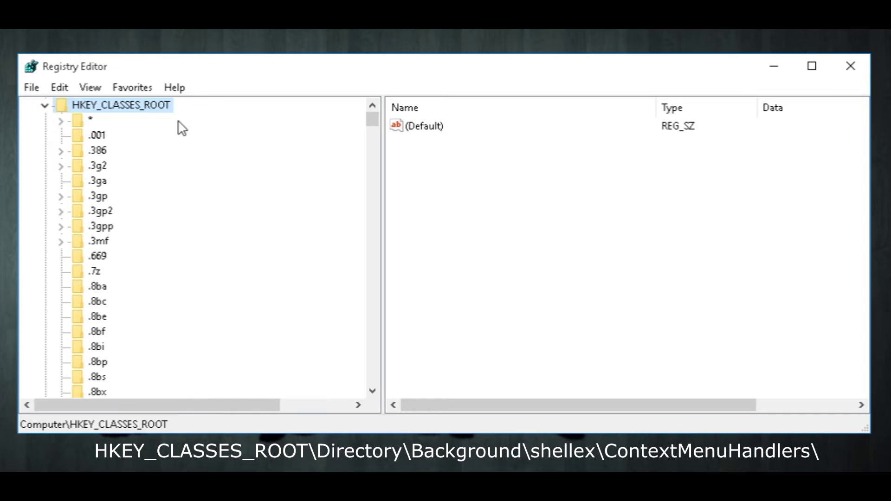
# Scroll down the HKEY_CLASSES_ROOT subkeys and select the Directory key
pyautogui.click(372, 106)
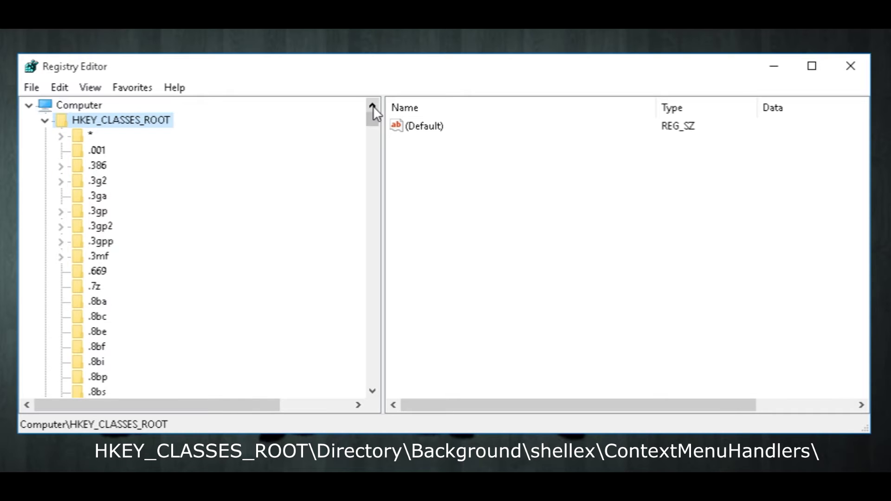
pyautogui.click(372, 391)
pyautogui.click(372, 391)
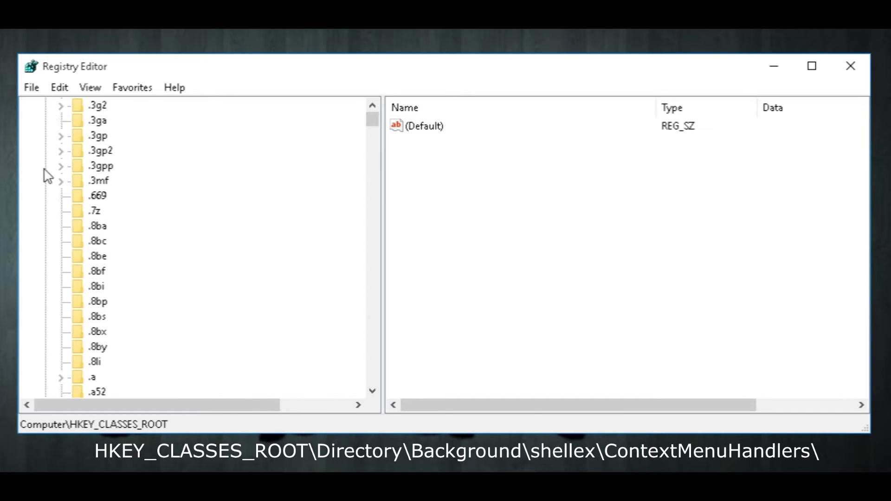
pyautogui.click(372, 391)
pyautogui.moveTo(377, 387); pyautogui.dragTo(377, 386)
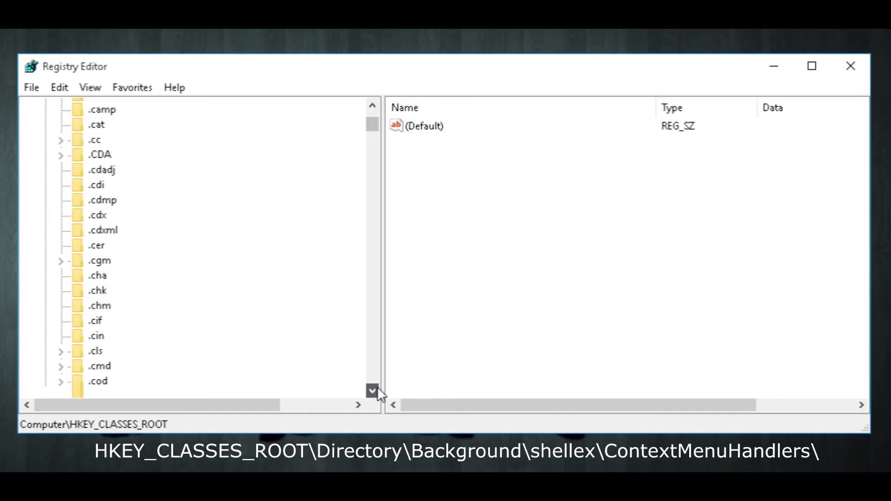
pyautogui.moveTo(369, 129); pyautogui.dragTo(387, 214)
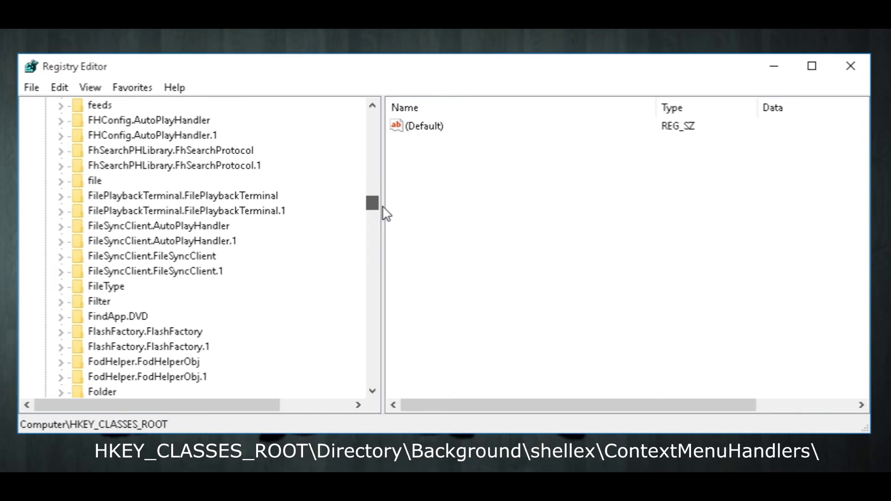
pyautogui.click(373, 110)
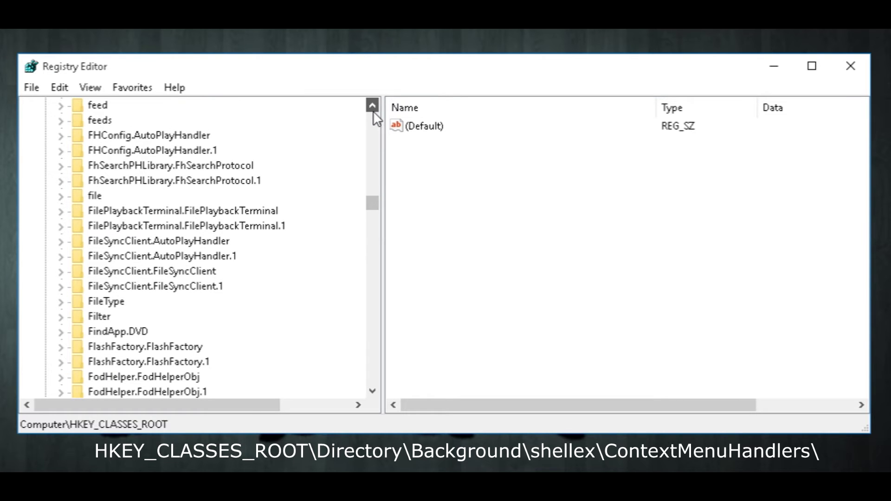
pyautogui.moveTo(373, 111); pyautogui.dragTo(374, 111)
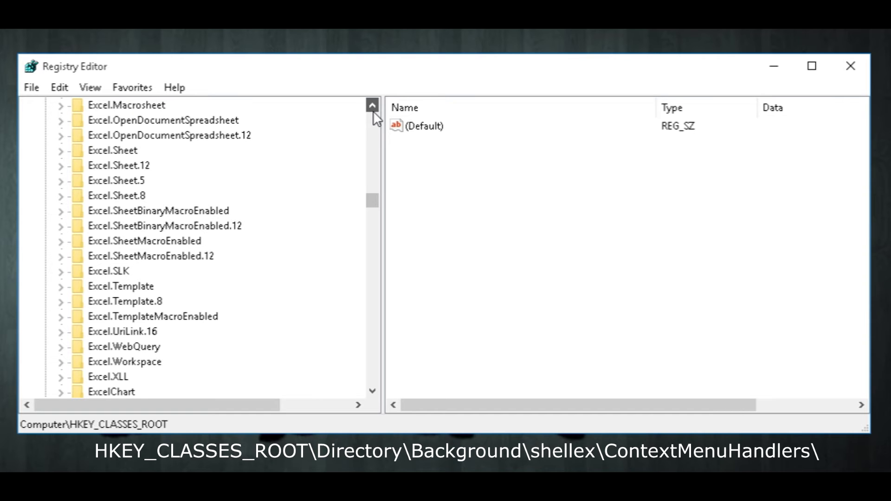
pyautogui.moveTo(374, 111); pyautogui.dragTo(373, 110)
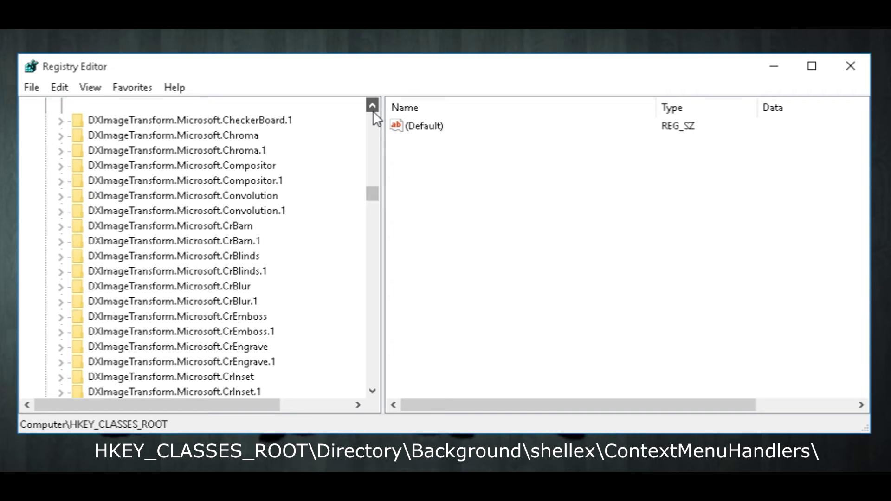
pyautogui.moveTo(373, 111); pyautogui.dragTo(375, 104)
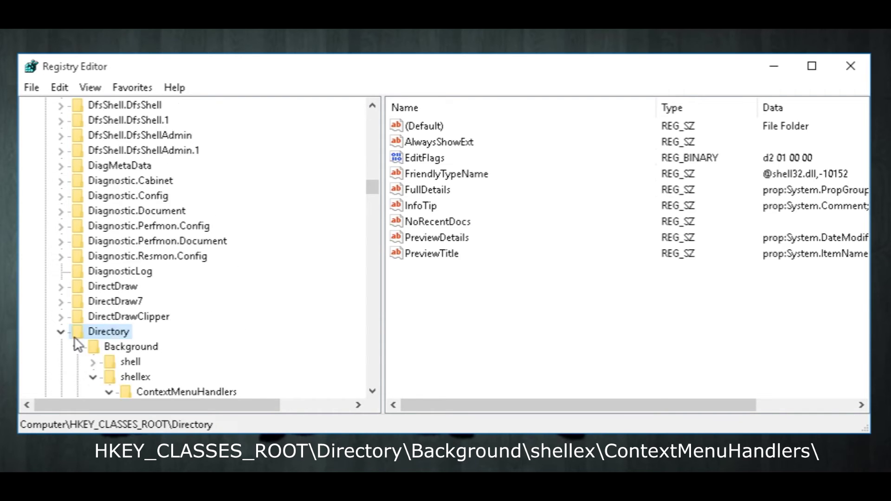
# Drill into Directory\Background\shellex\ContextMenuHandlers and select the igfxcui key
pyautogui.click(61, 332)
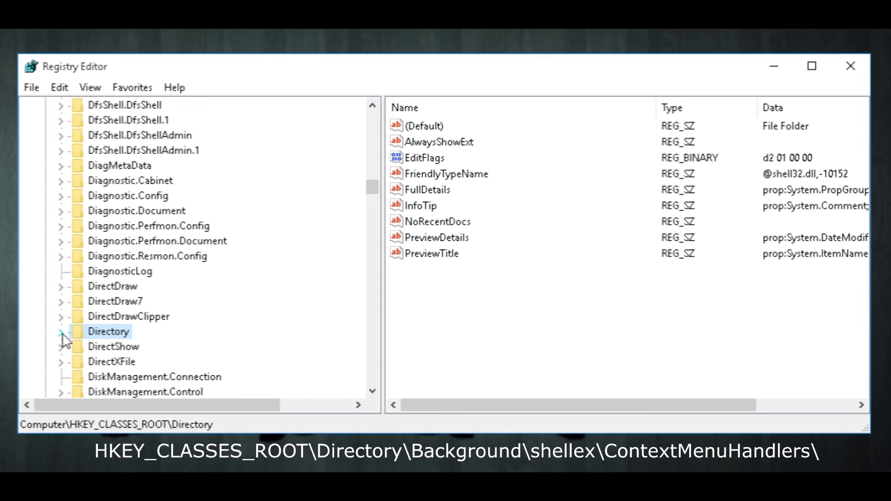
pyautogui.doubleClick(96, 332)
pyautogui.click(131, 165)
pyautogui.click(92, 196)
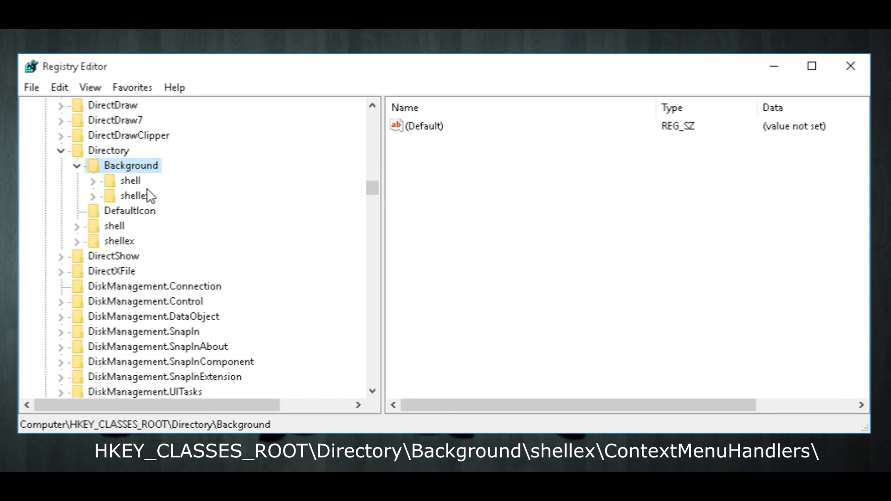
pyautogui.click(93, 196)
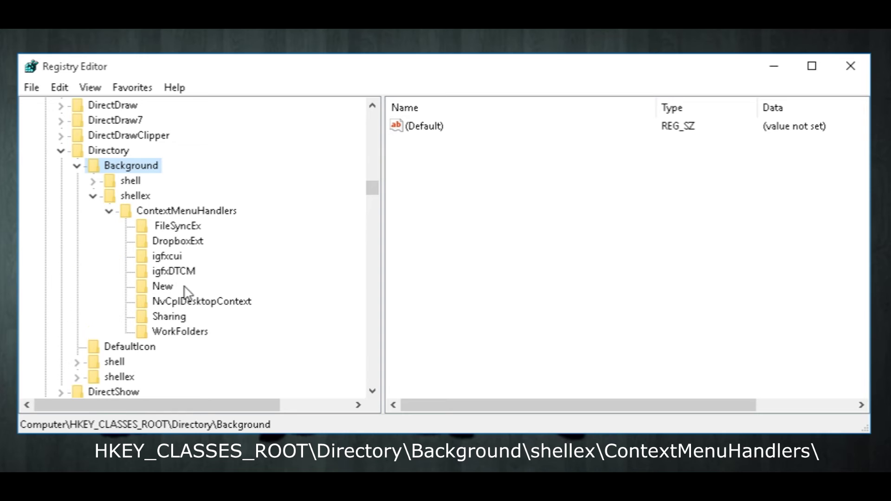
pyautogui.press('i')
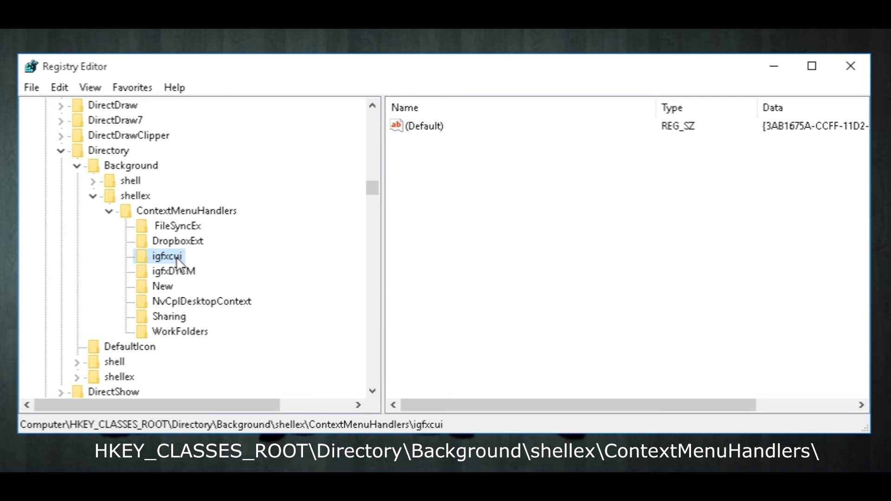
# Delete the igfxcui and igfxDTCM handler keys, confirming each deletion
pyautogui.press('Delete')
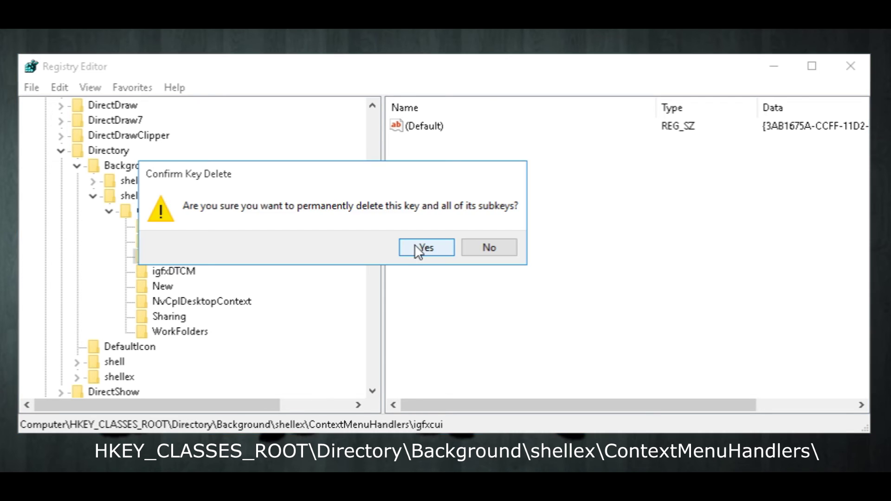
pyautogui.click(418, 245)
pyautogui.rightClick(190, 269)
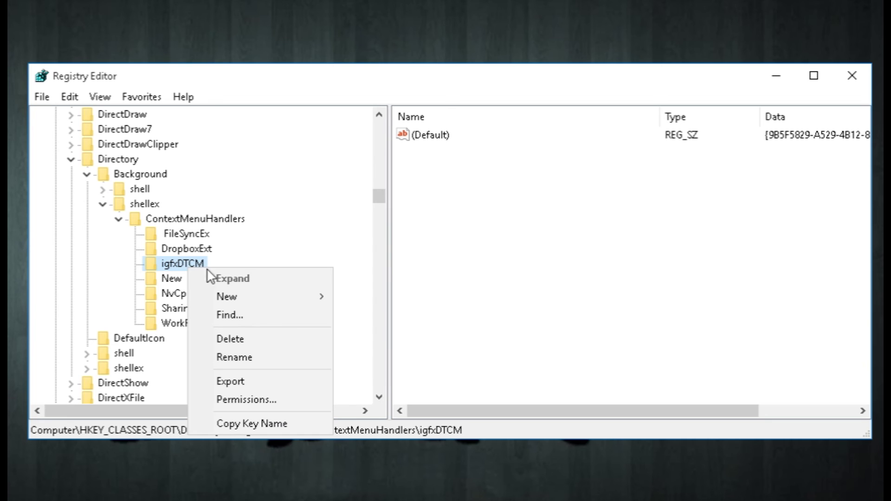
pyautogui.click(234, 337)
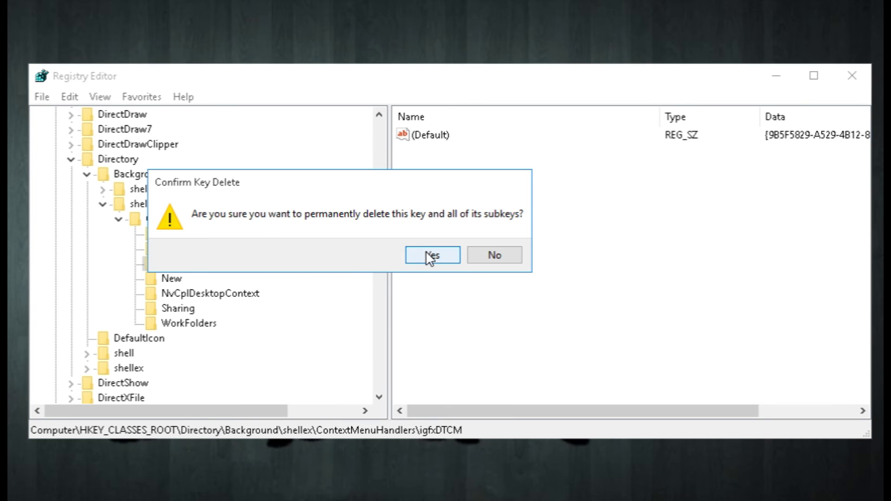
pyautogui.click(448, 255)
pyautogui.click(173, 267)
pyautogui.click(178, 248)
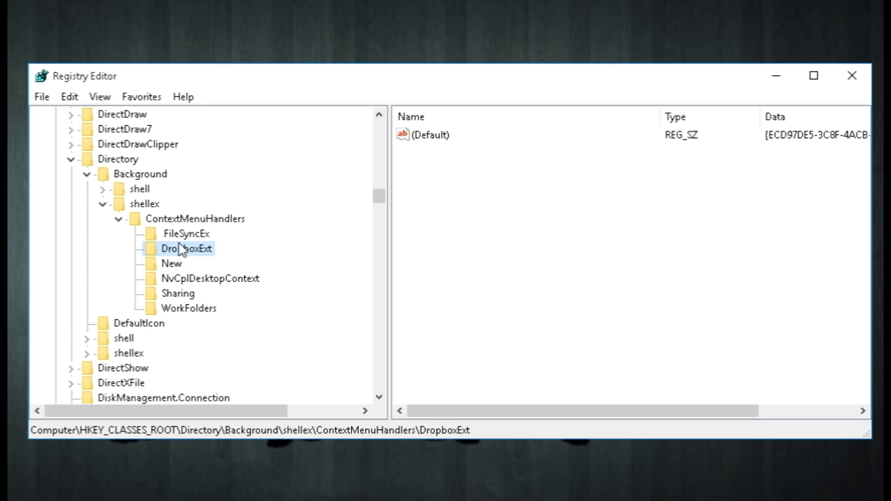
pyautogui.press('Down')
# Close Registry Editor and confirm the desktop right-click menu lacks the Graphics entries
pyautogui.click(174, 280)
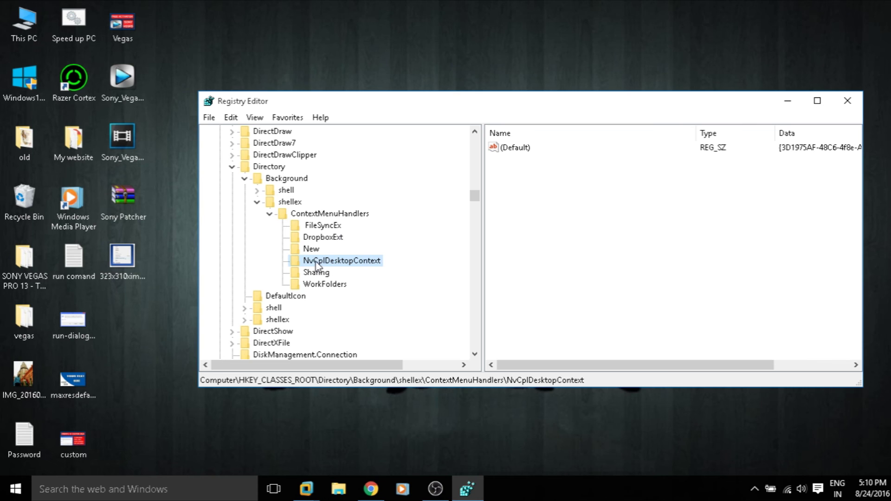
pyautogui.click(315, 249)
pyautogui.click(858, 112)
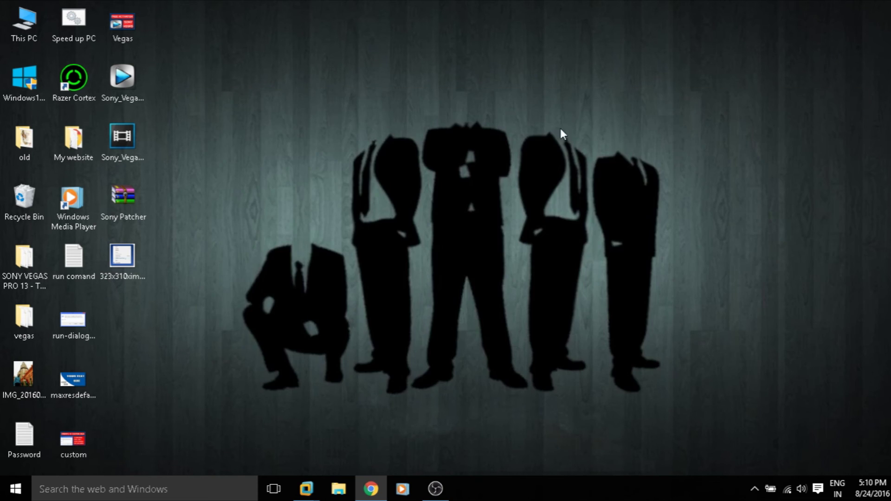
pyautogui.rightClick(293, 93)
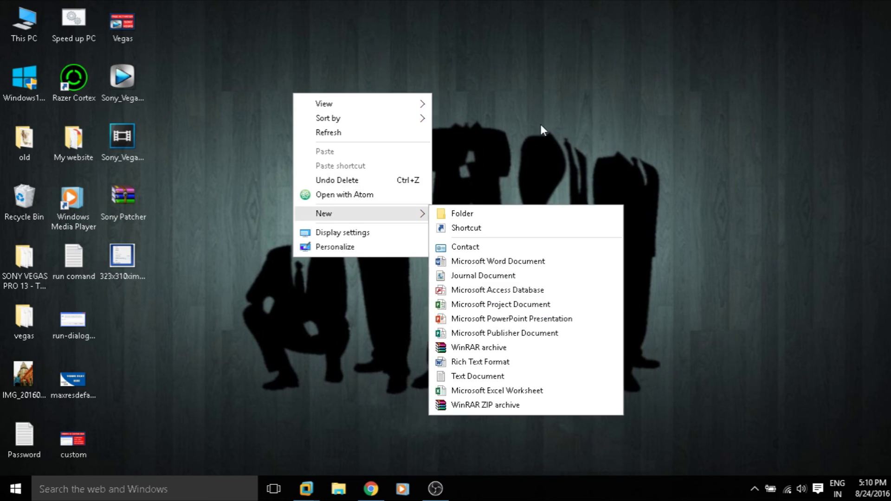